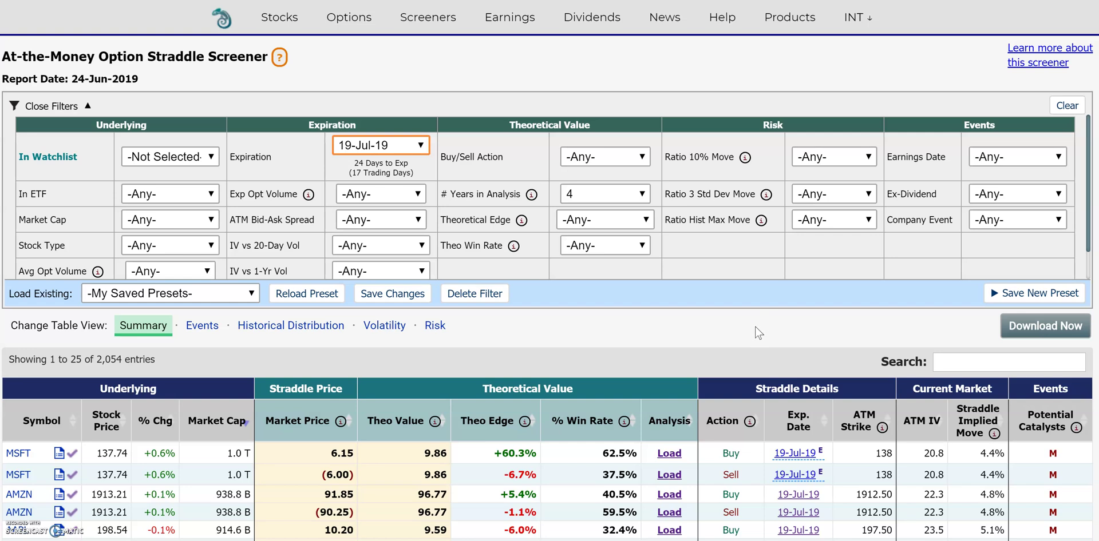
# - Review the At-the-Money Option Straddle Screener heading, the straddle payout diagram and the results table
pyautogui.moveTo(270, 58); pyautogui.dragTo(2, 63)
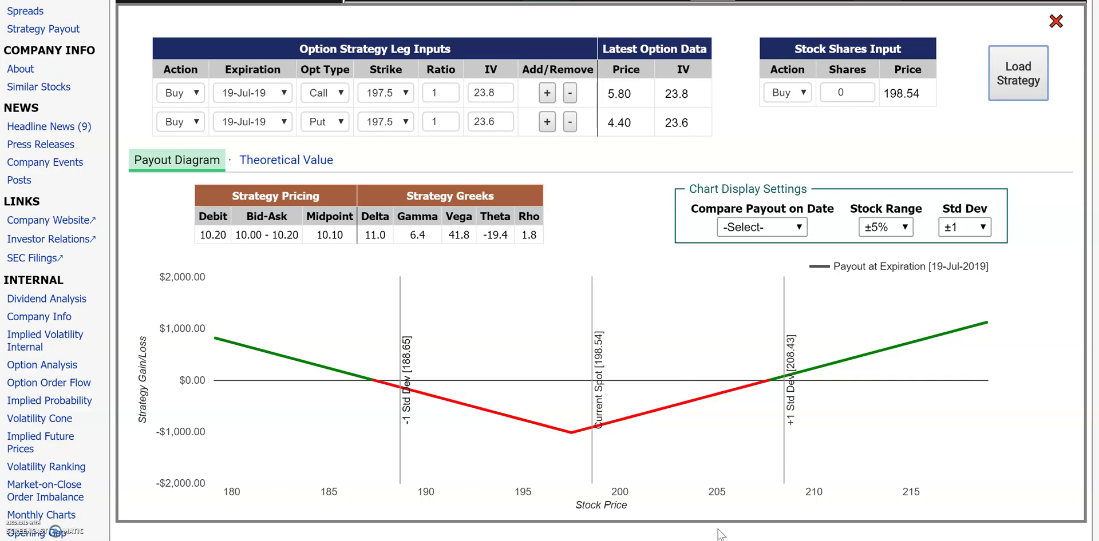
pyautogui.moveTo(574, 455)
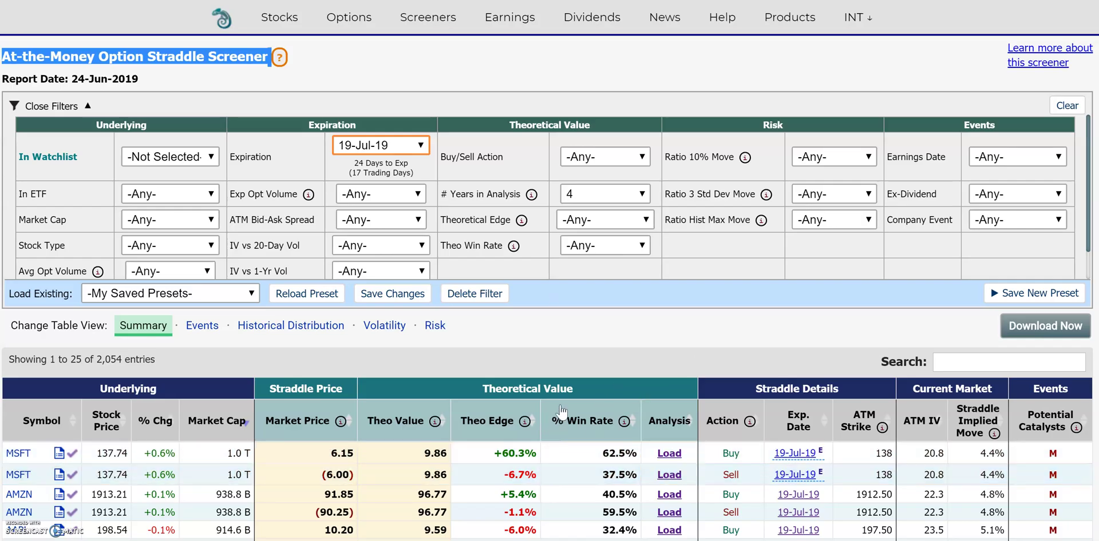
pyautogui.scroll(-2, 561, 412)
pyautogui.scroll(2, 563, 406)
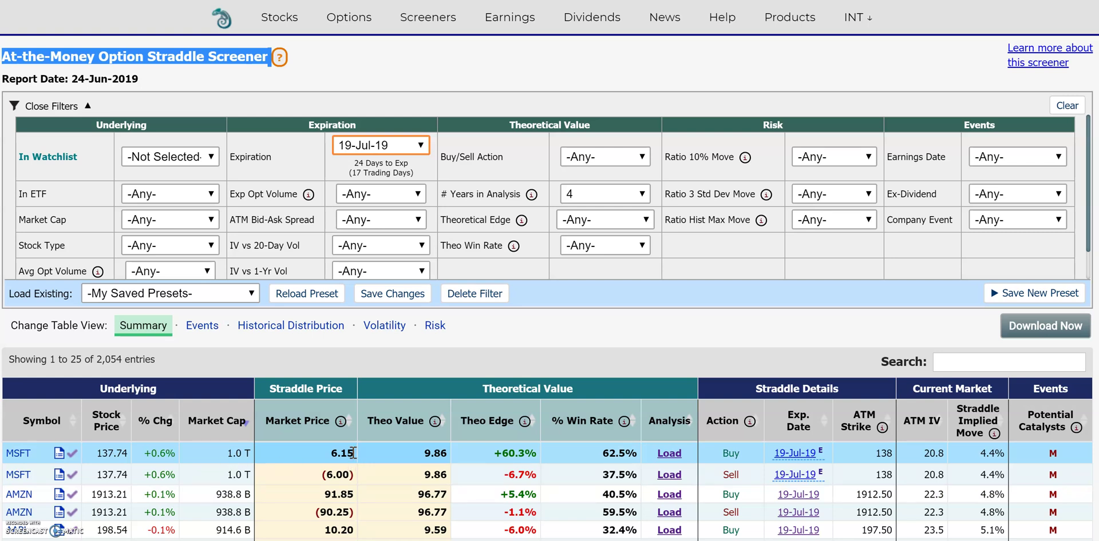
# - Examine the MSFT Buy straddle's market price, next earnings date, ATM strike, action and straddle implied move
pyautogui.moveTo(353, 453); pyautogui.dragTo(331, 453)
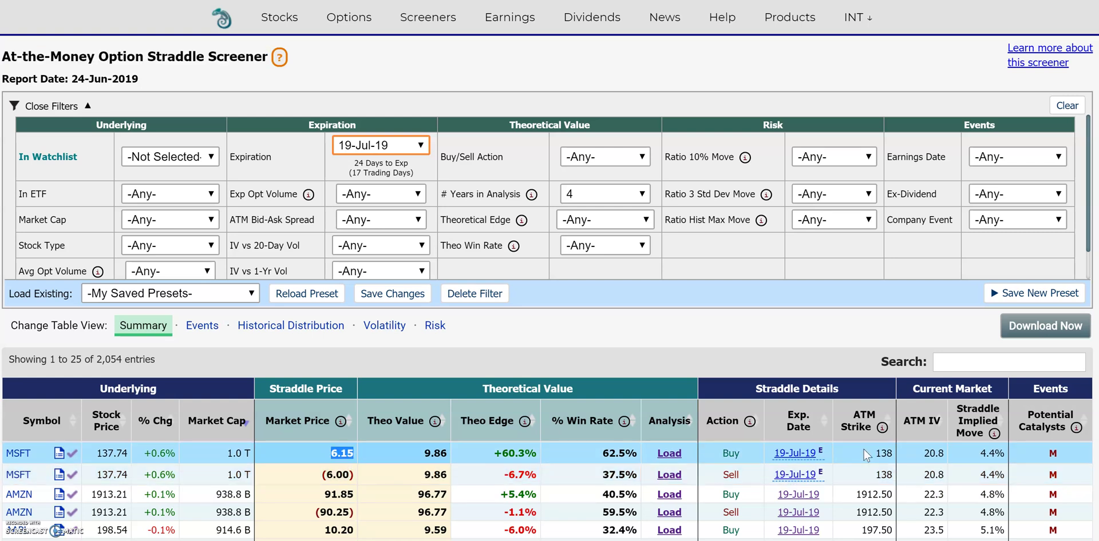
pyautogui.moveTo(805, 453)
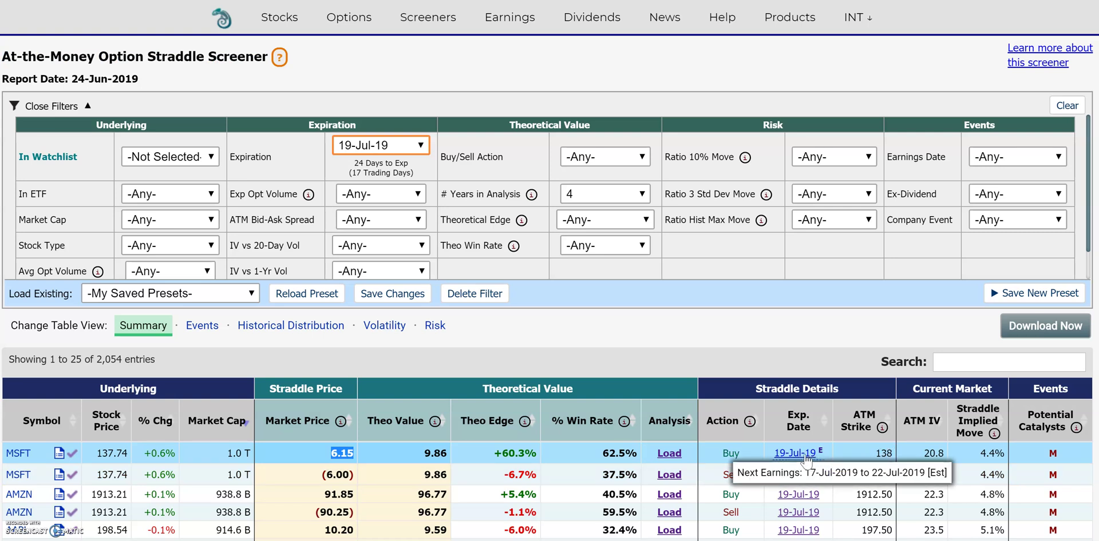
pyautogui.moveTo(894, 453); pyautogui.dragTo(873, 452)
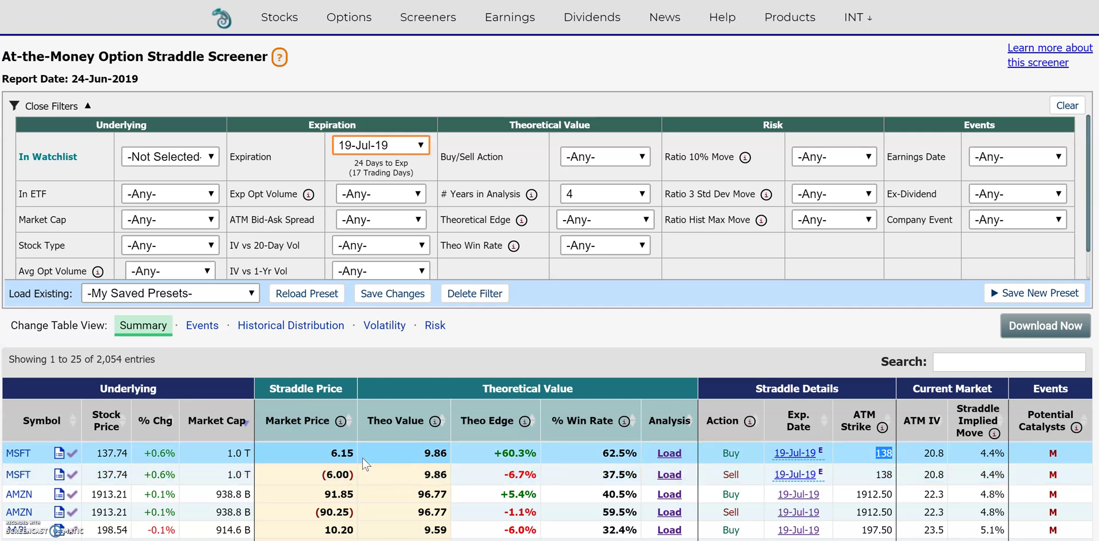
pyautogui.click(342, 454)
pyautogui.moveTo(1007, 453); pyautogui.dragTo(981, 454)
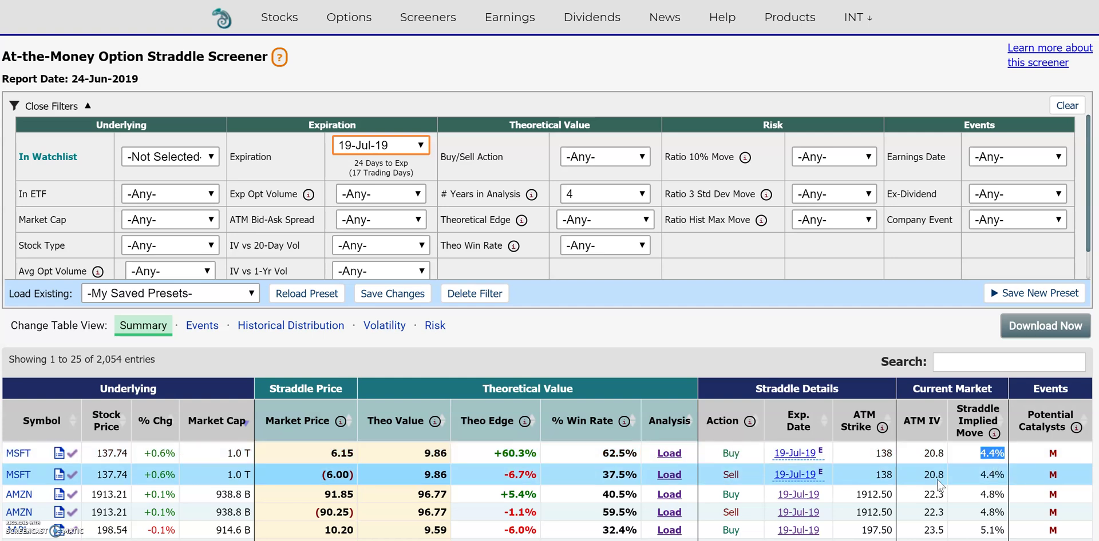
pyautogui.click(740, 448)
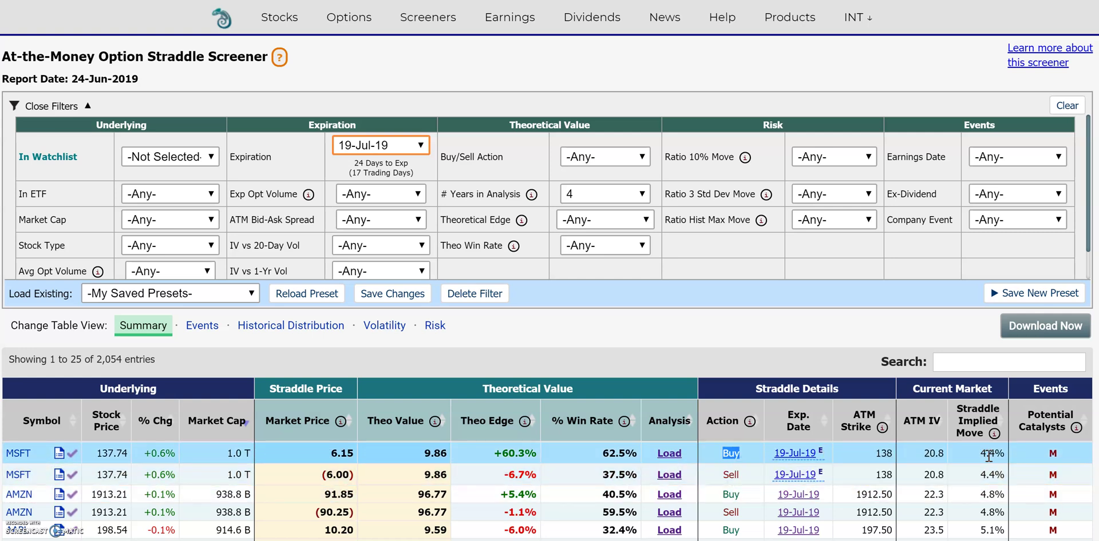
pyautogui.moveTo(1006, 453); pyautogui.dragTo(982, 453)
pyautogui.moveTo(804, 455)
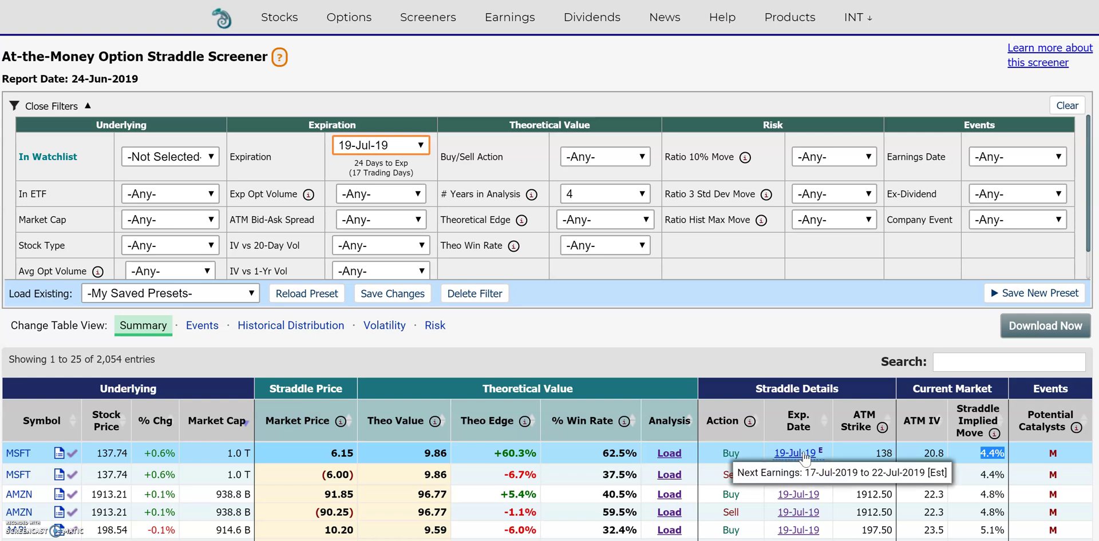
pyautogui.click(990, 456)
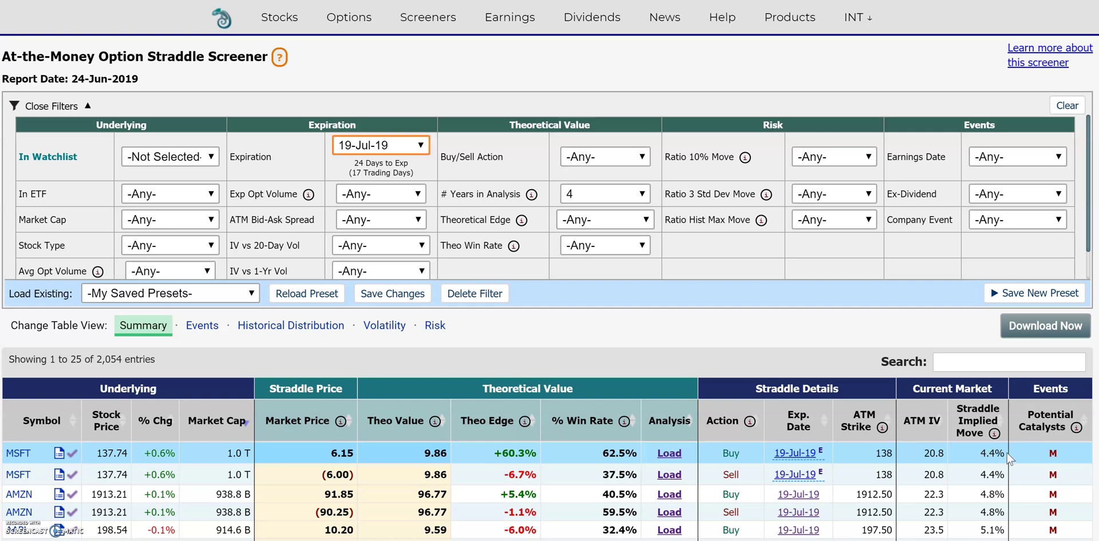
# - Compare the MSFT Buy straddle's implied move and market price with its theoretical value
pyautogui.doubleClick(990, 458)
pyautogui.moveTo(449, 452); pyautogui.dragTo(430, 451)
pyautogui.click(1002, 453)
pyautogui.moveTo(449, 454); pyautogui.dragTo(433, 453)
pyautogui.doubleClick(344, 452)
pyautogui.moveTo(448, 453); pyautogui.dragTo(423, 452)
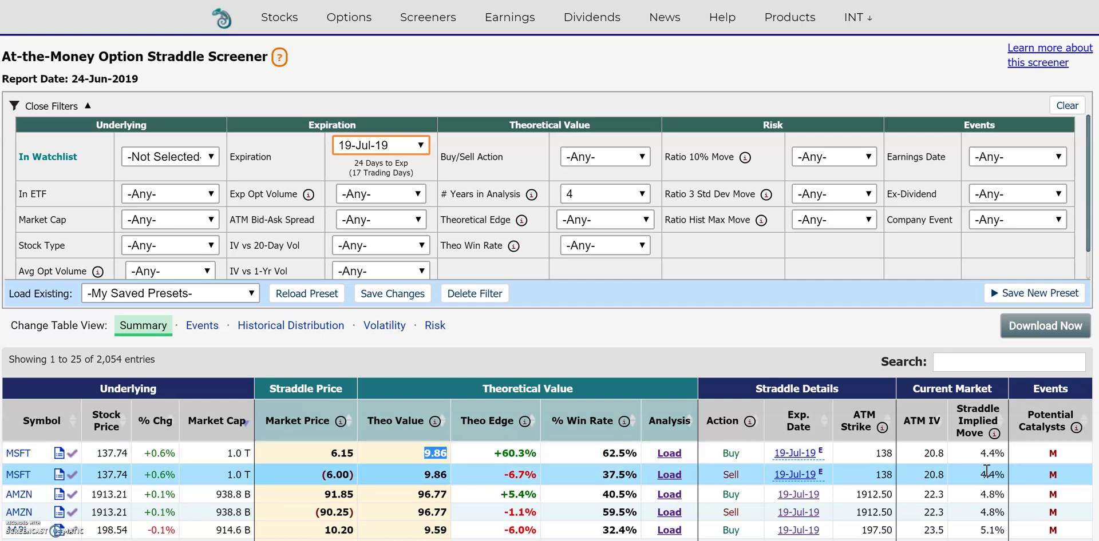
pyautogui.moveTo(1005, 453); pyautogui.dragTo(981, 453)
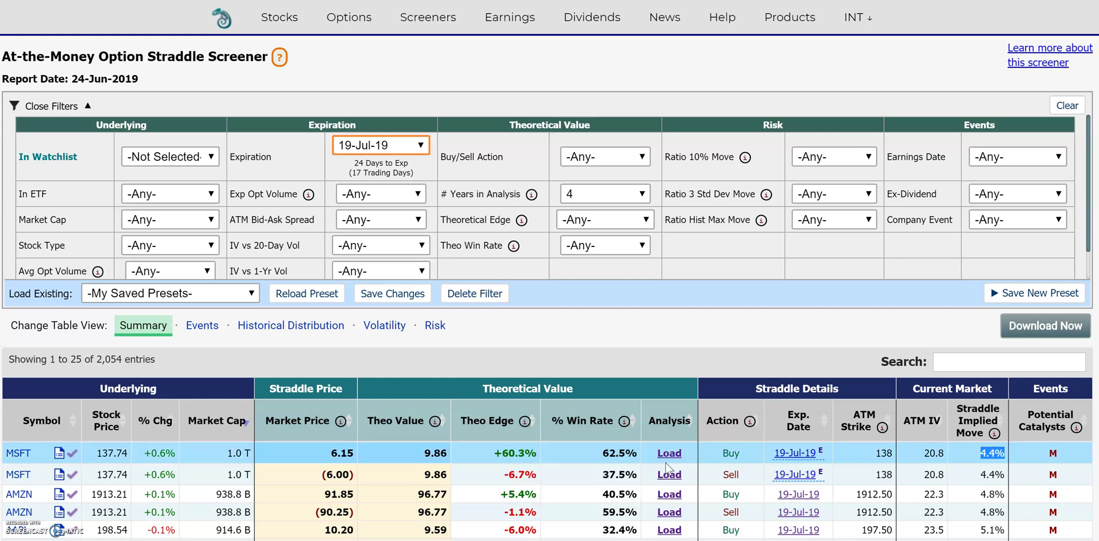
# - Check the MSFT Buy straddle's win rate, upcoming earnings date, implied move and potential catalysts
pyautogui.click(639, 454)
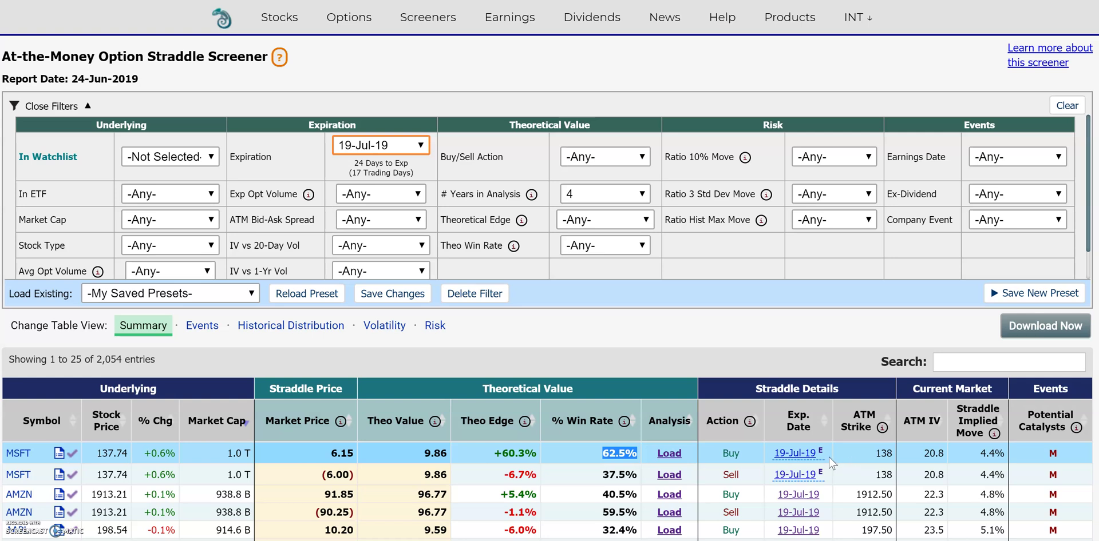
pyautogui.moveTo(779, 458)
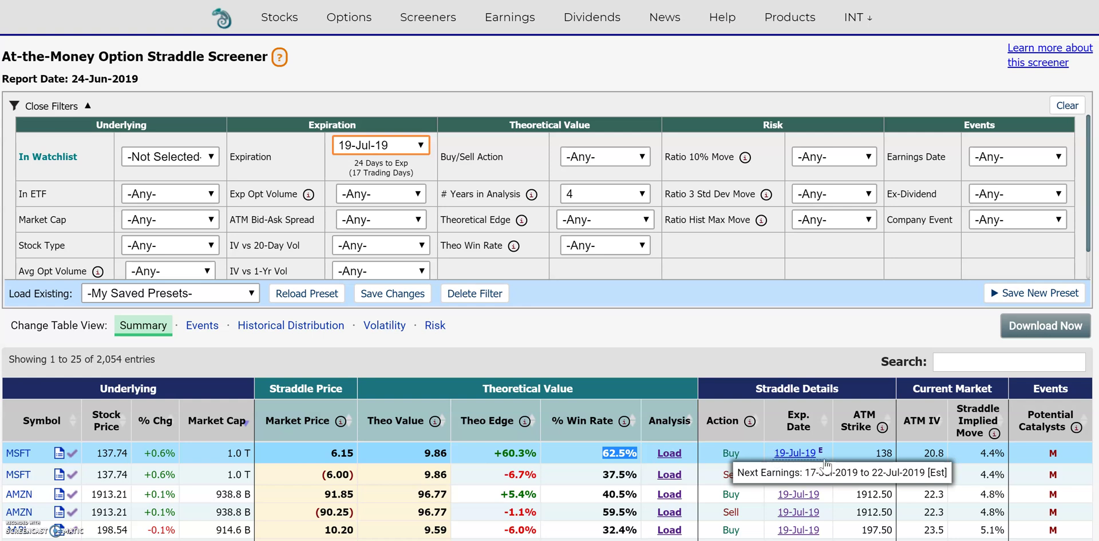
pyautogui.moveTo(1004, 451); pyautogui.dragTo(975, 454)
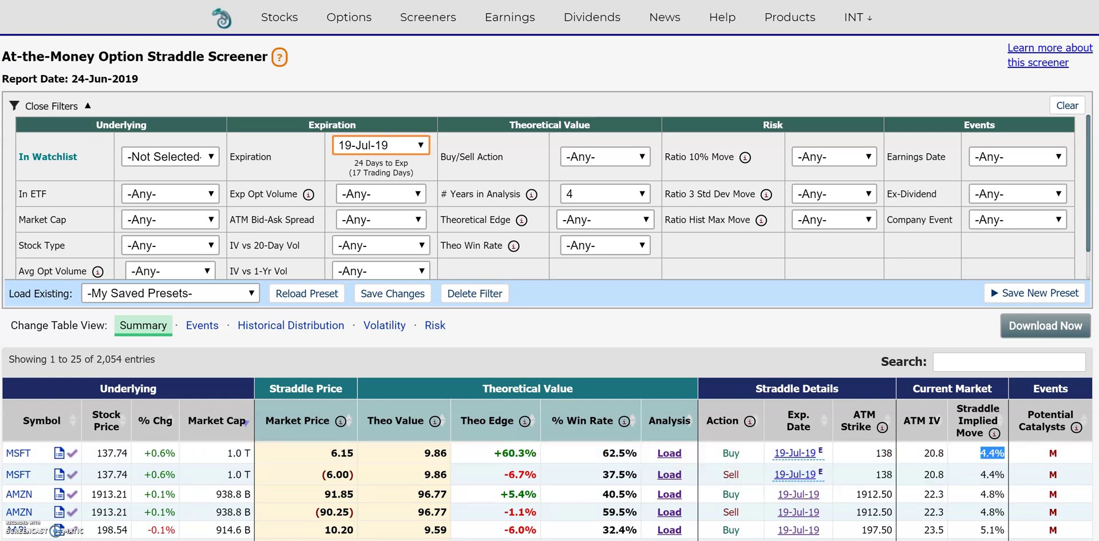
pyautogui.moveTo(1054, 455)
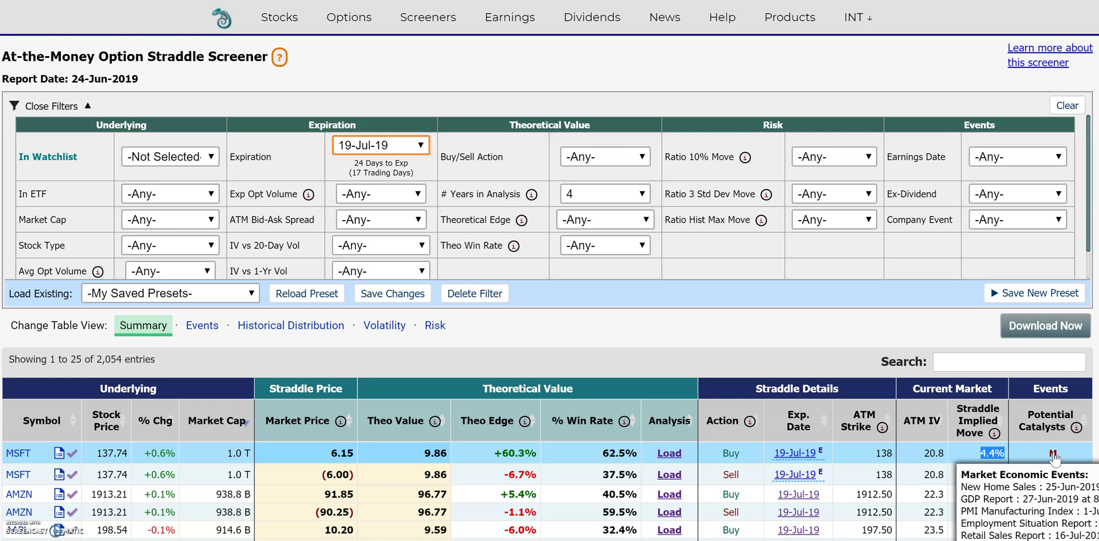
pyautogui.moveTo(805, 456)
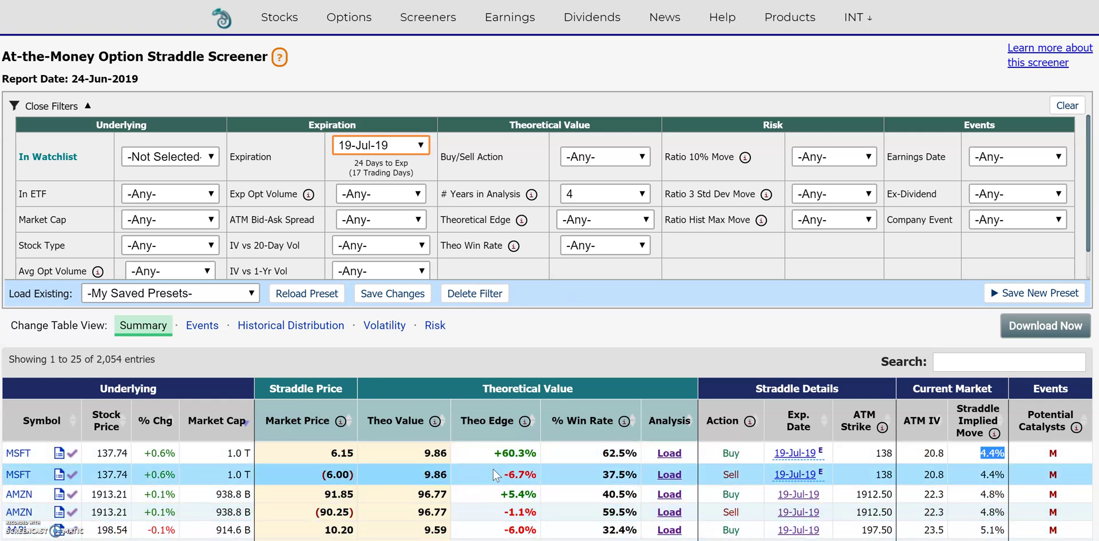
# - Filter the screener to Buy straddles with 6 years in the analysis, and check MSFT's theoretical edge, market price and theoretical value
pyautogui.click(642, 156)
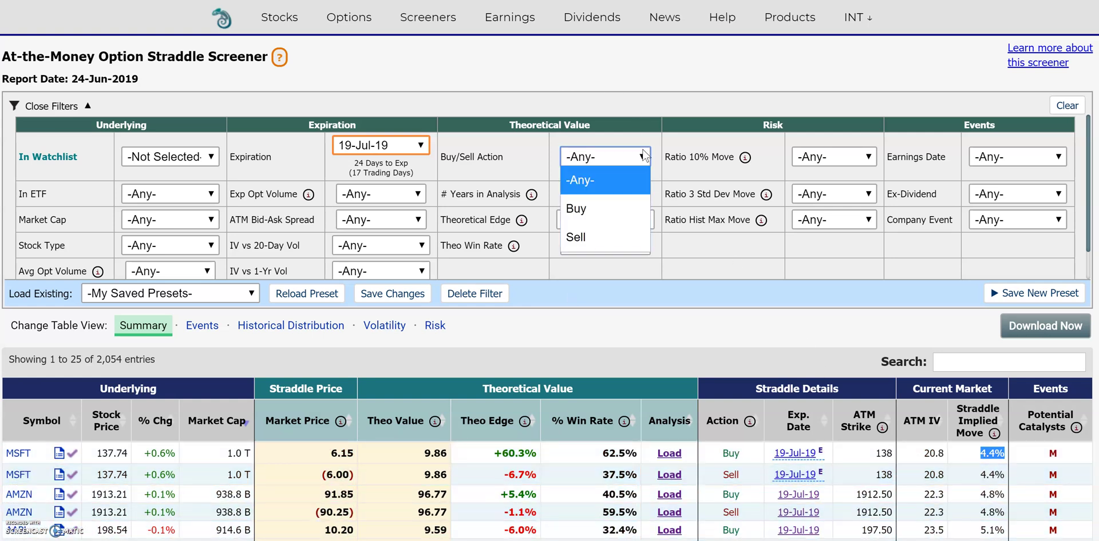
pyautogui.click(629, 204)
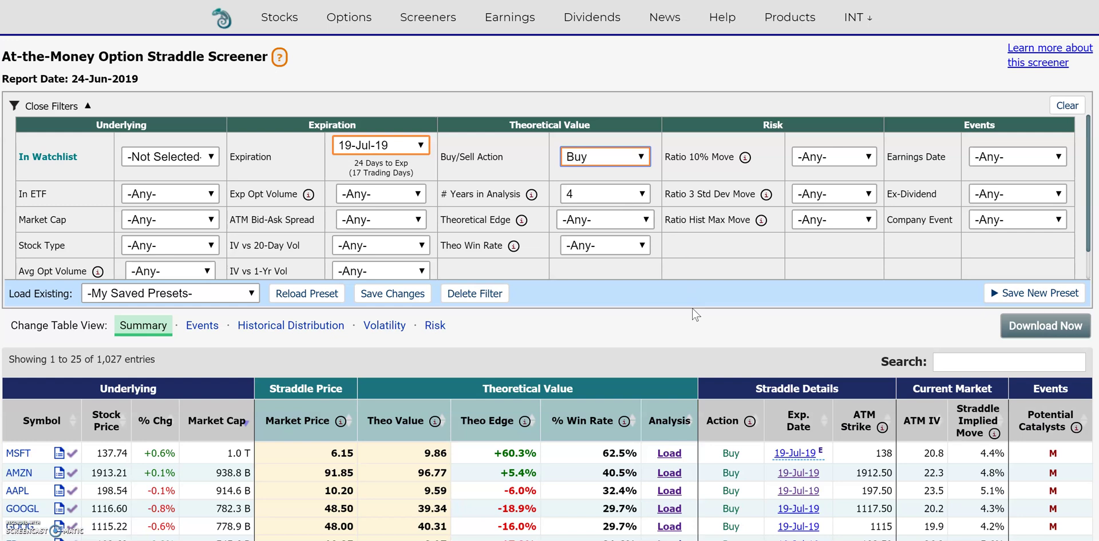
pyautogui.click(647, 192)
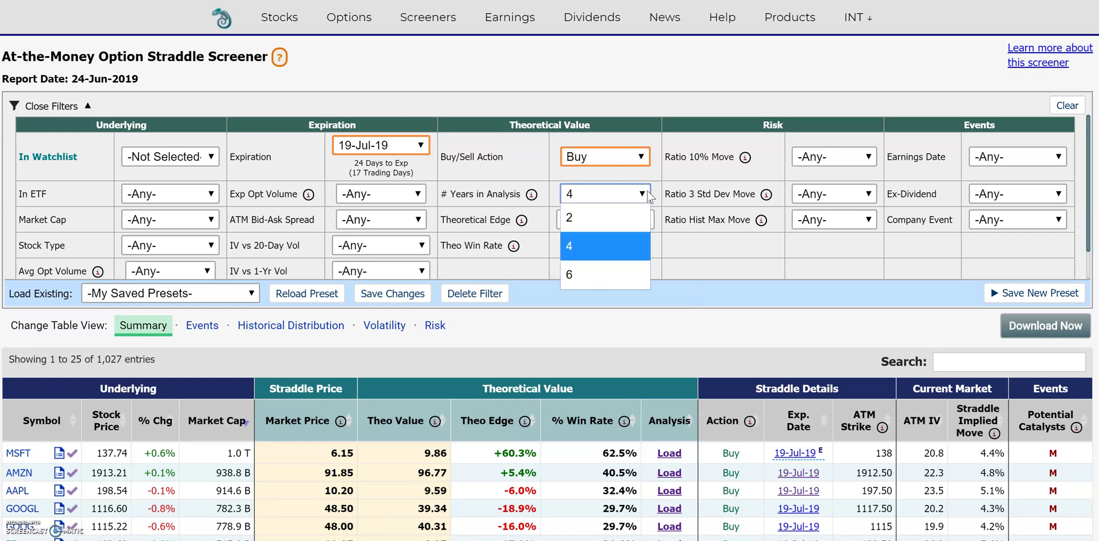
pyautogui.click(618, 269)
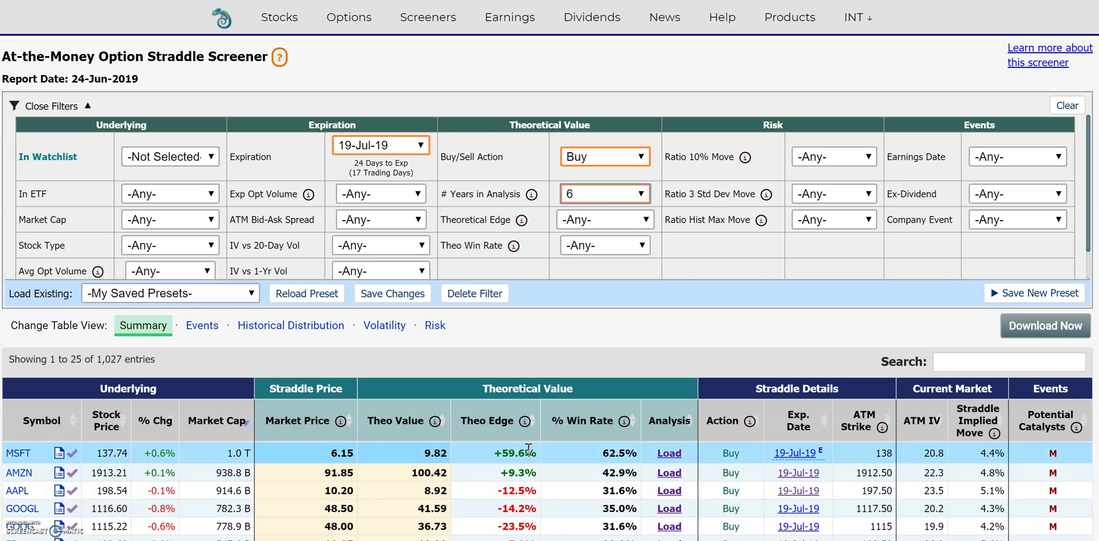
pyautogui.moveTo(533, 453); pyautogui.dragTo(492, 454)
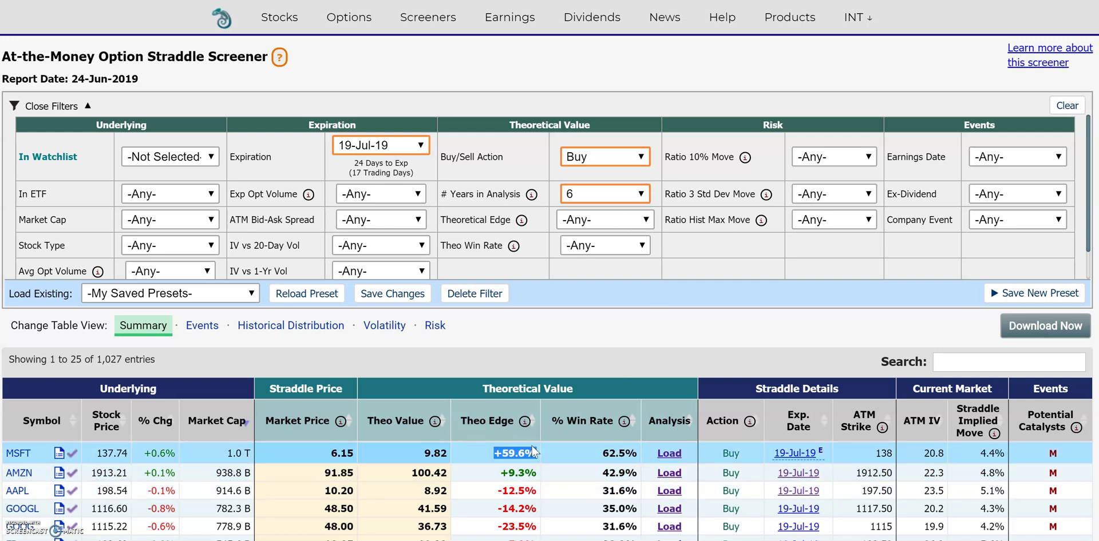
pyautogui.click(333, 455)
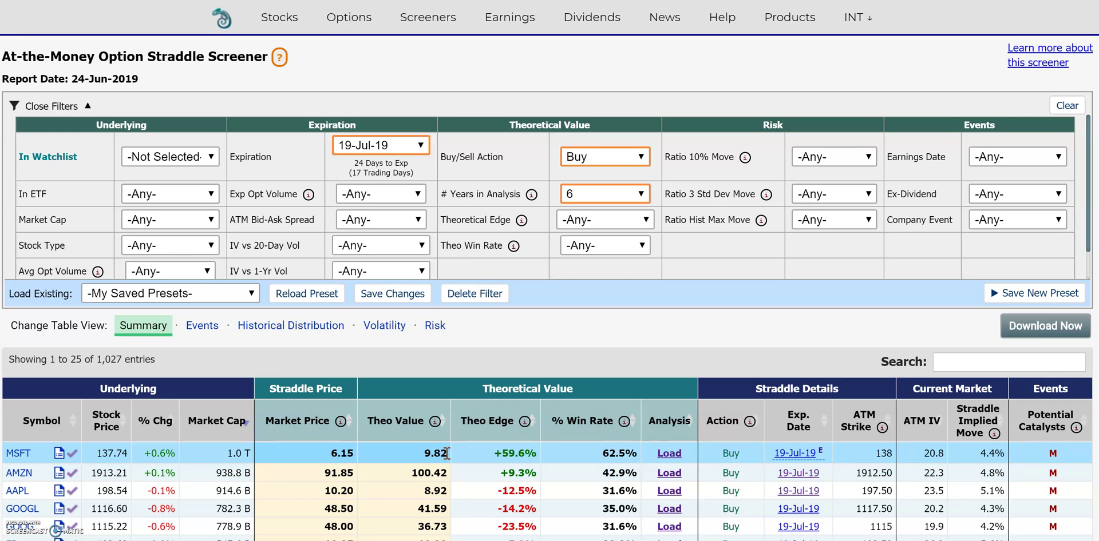
pyautogui.moveTo(446, 451); pyautogui.dragTo(423, 457)
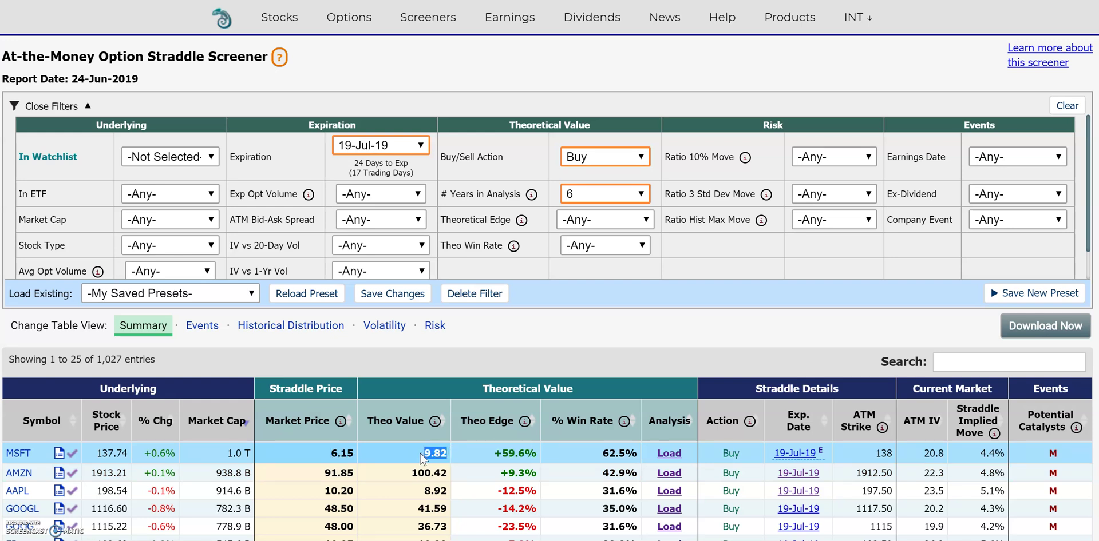
# - Filter the straddles to a theoretical edge above +10% and a theoretical win rate above 50%
pyautogui.click(646, 221)
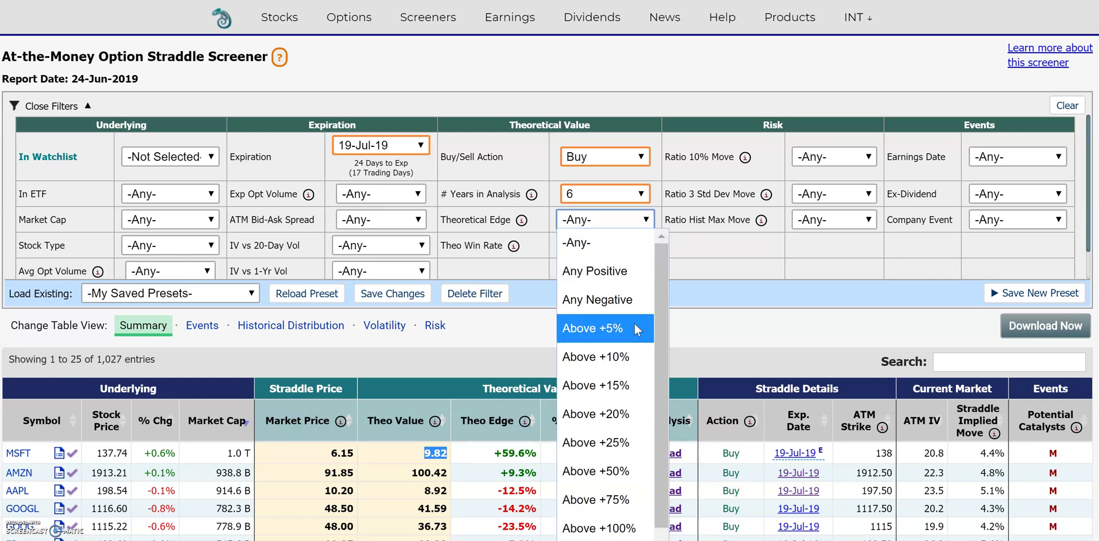
pyautogui.click(602, 361)
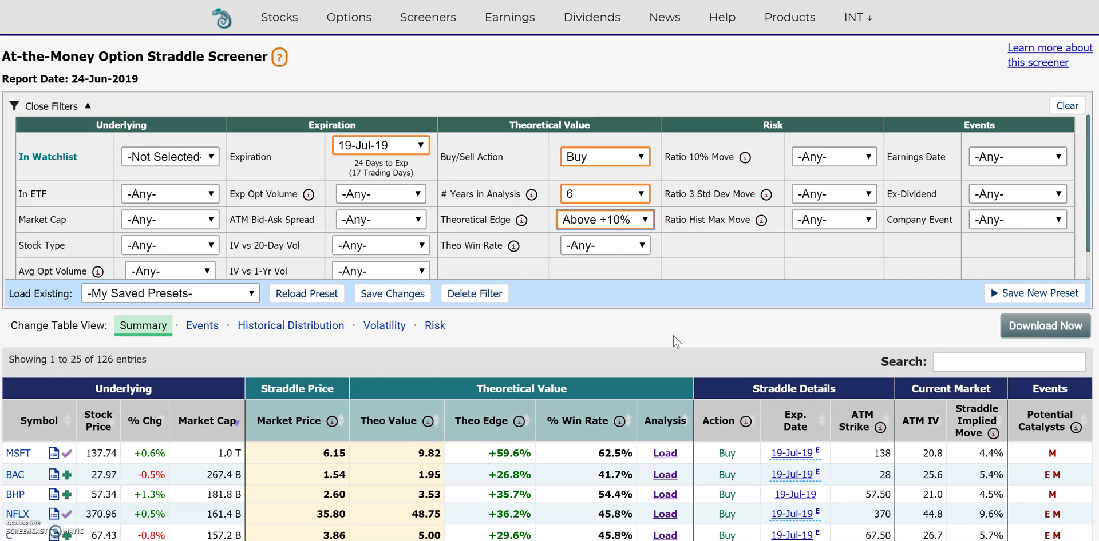
pyautogui.moveTo(484, 245); pyautogui.dragTo(446, 246)
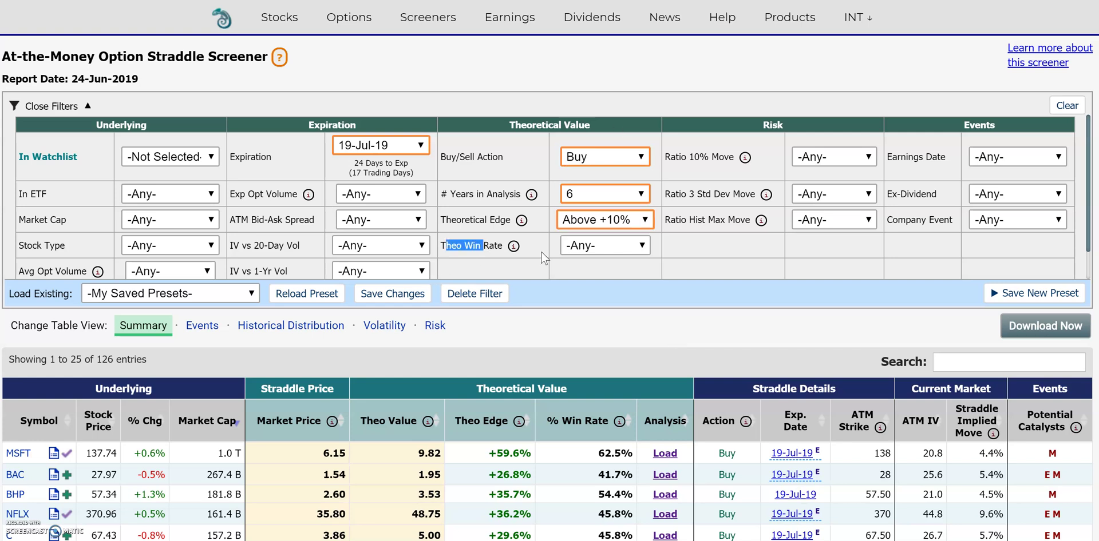
pyautogui.click(642, 246)
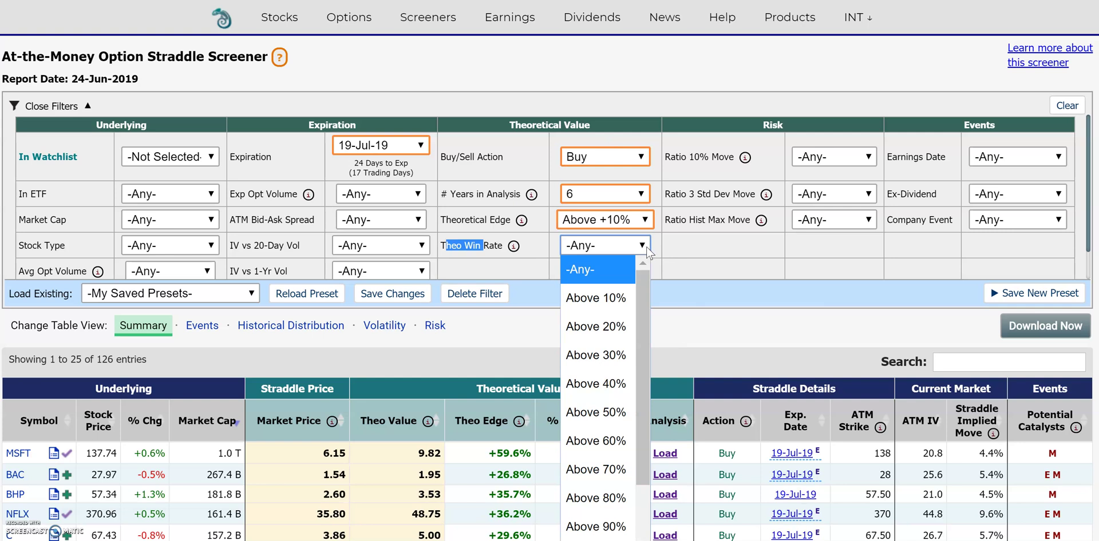
pyautogui.click(623, 413)
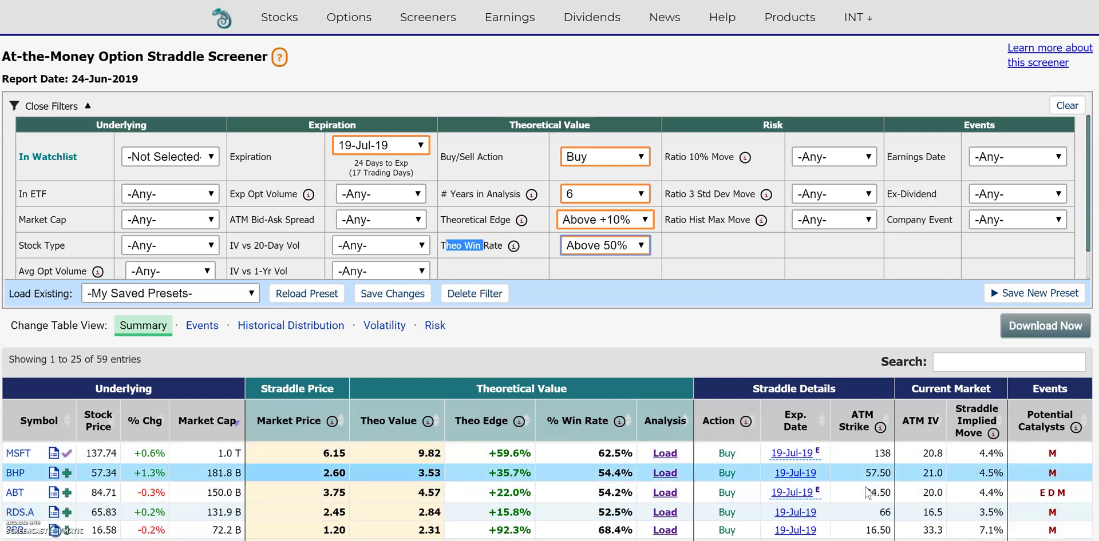
# - Examine the BHP straddle's implied move, market price, theoretical value and theoretical edge in the filtered results
pyautogui.click(1009, 462)
pyautogui.moveTo(1006, 473); pyautogui.dragTo(982, 481)
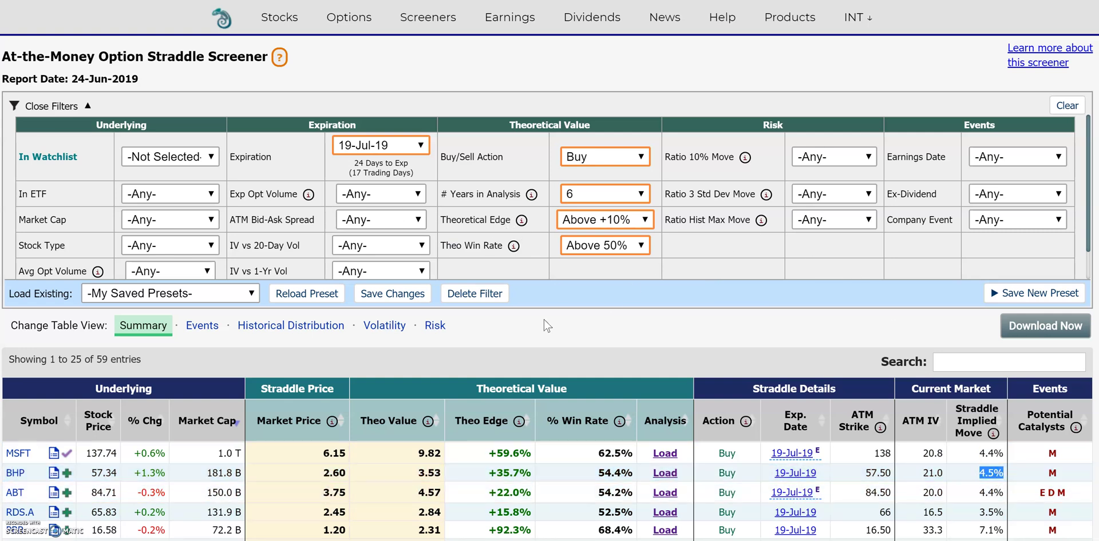
pyautogui.scroll(-1, 409, 472)
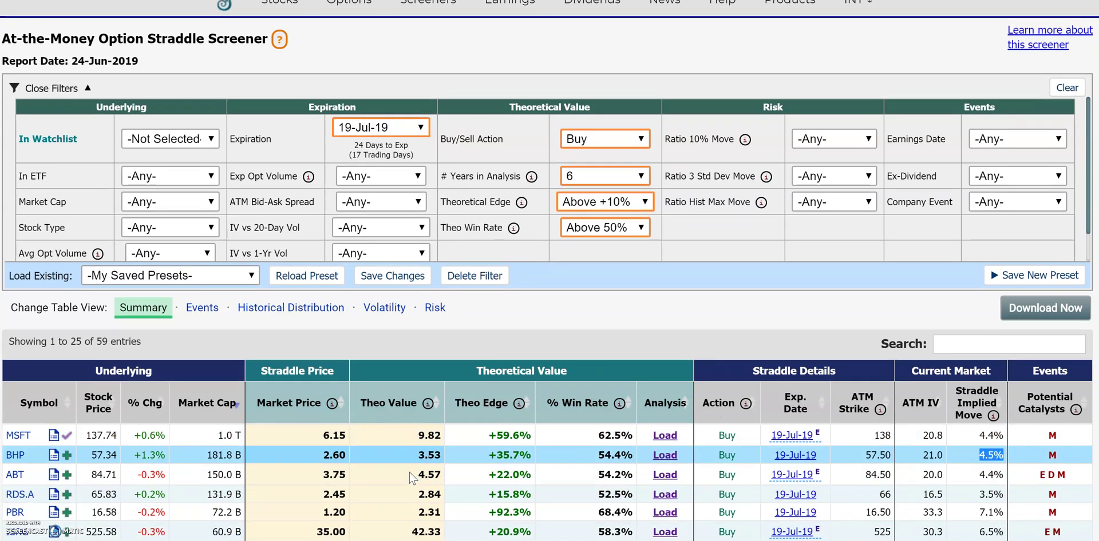
pyautogui.scroll(-1, 410, 472)
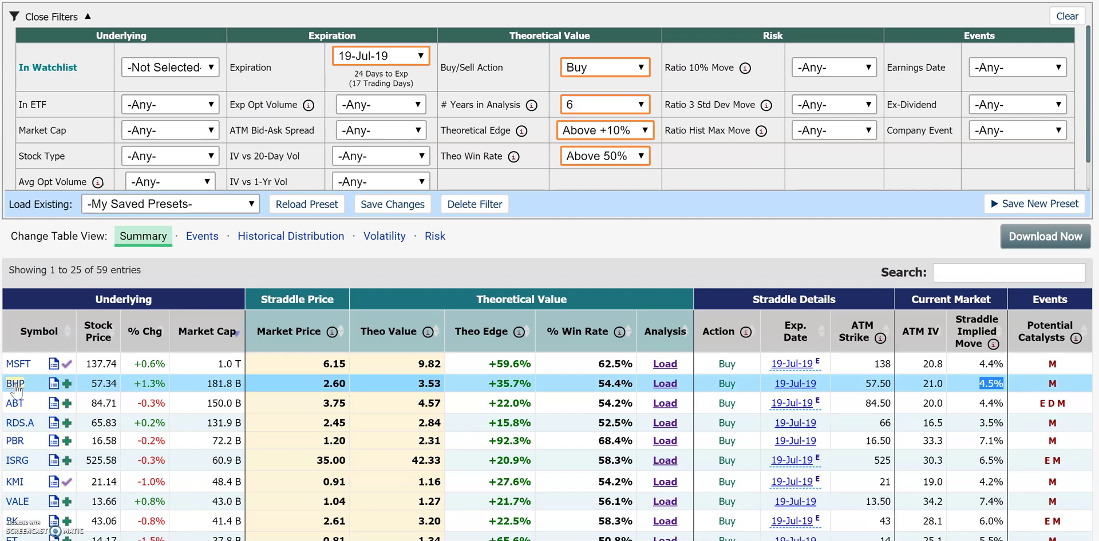
pyautogui.moveTo(352, 383); pyautogui.dragTo(314, 384)
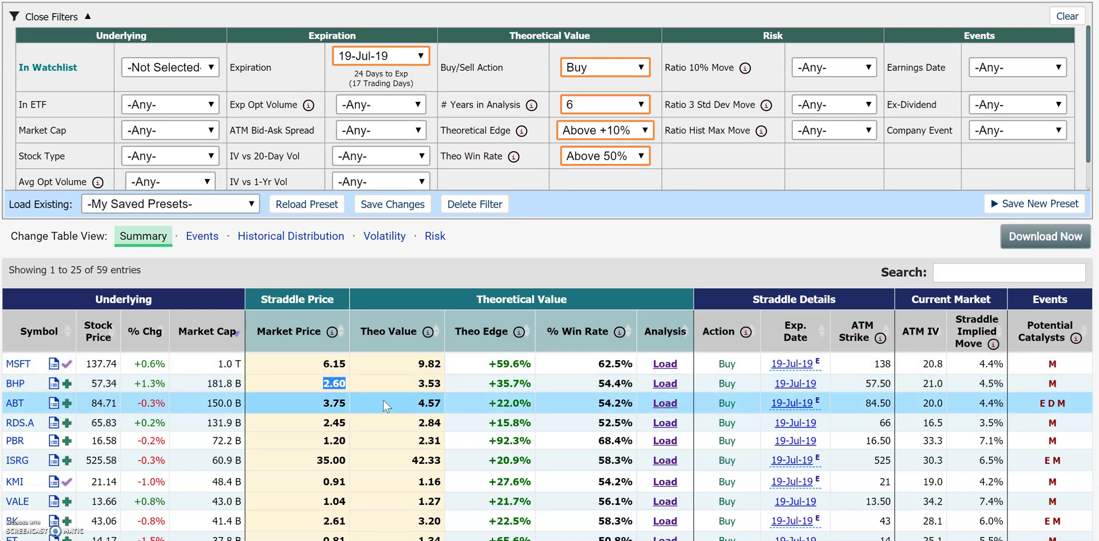
pyautogui.moveTo(445, 383); pyautogui.dragTo(414, 381)
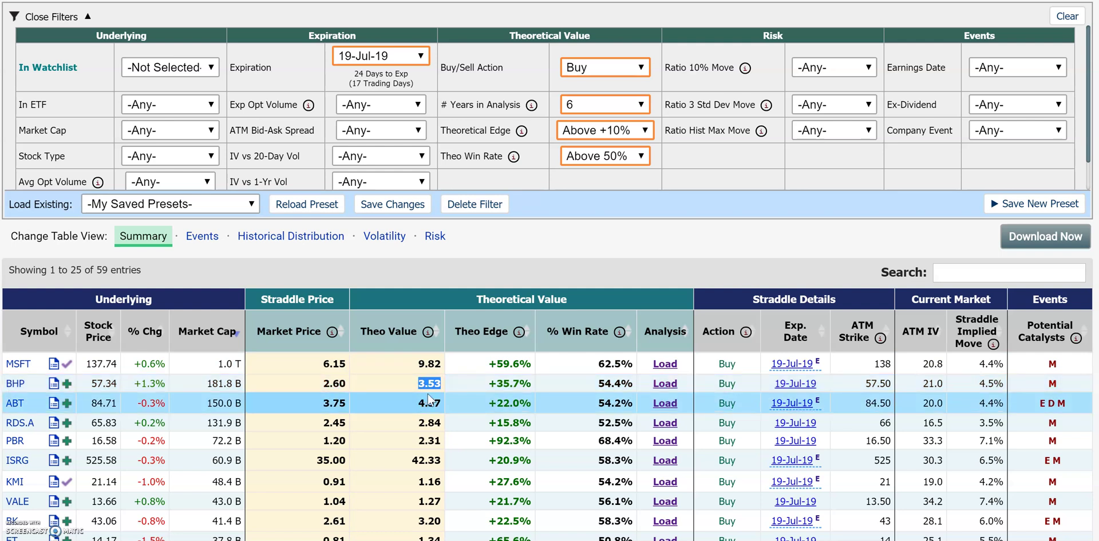
pyautogui.click(534, 391)
pyautogui.moveTo(531, 384); pyautogui.dragTo(488, 384)
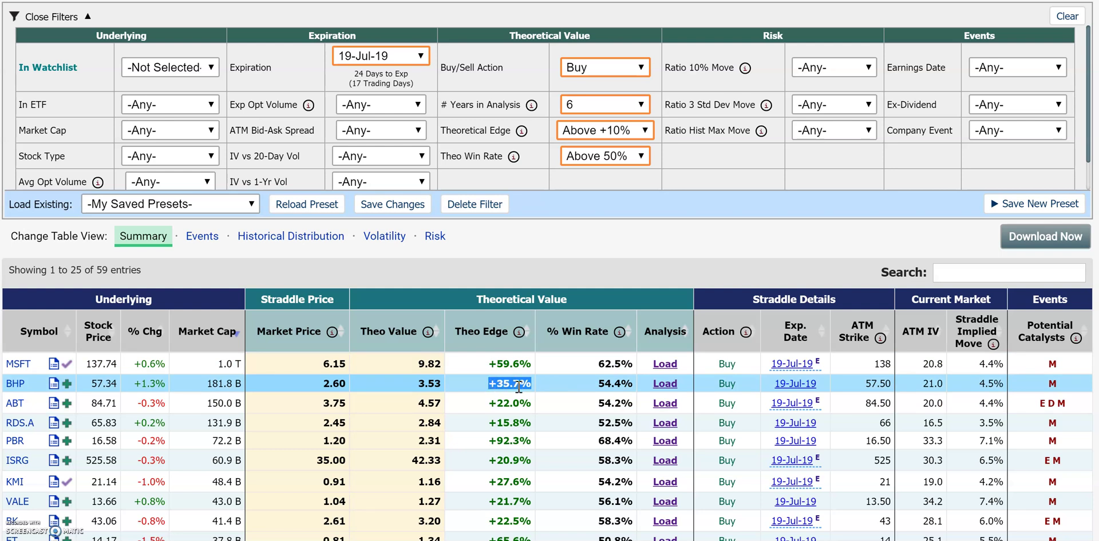
# - Compare the BHP straddle's theoretical value, win rate and implied move
pyautogui.click(350, 385)
pyautogui.moveTo(442, 383); pyautogui.dragTo(418, 383)
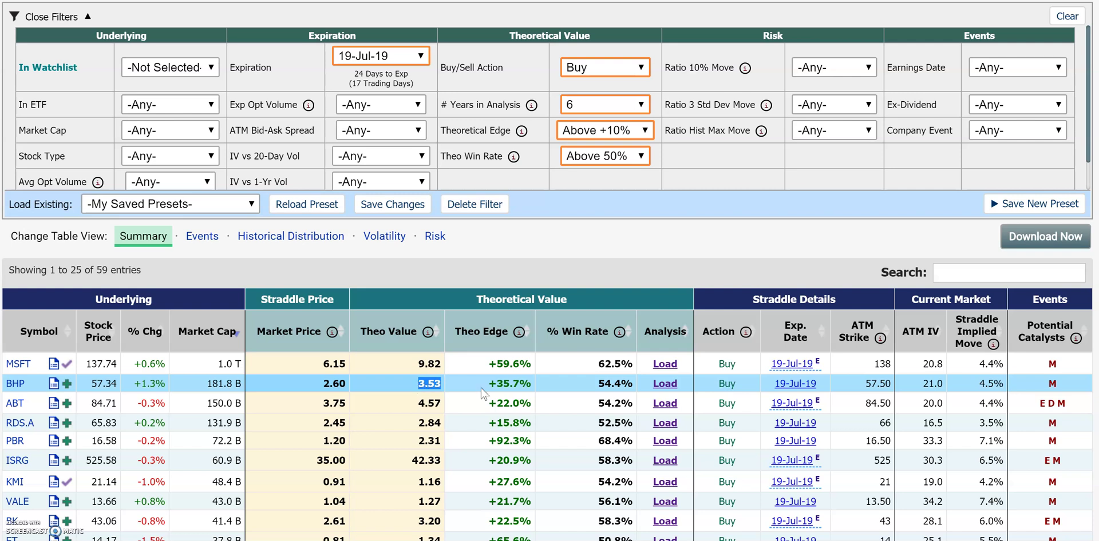
pyautogui.moveTo(636, 385); pyautogui.dragTo(580, 392)
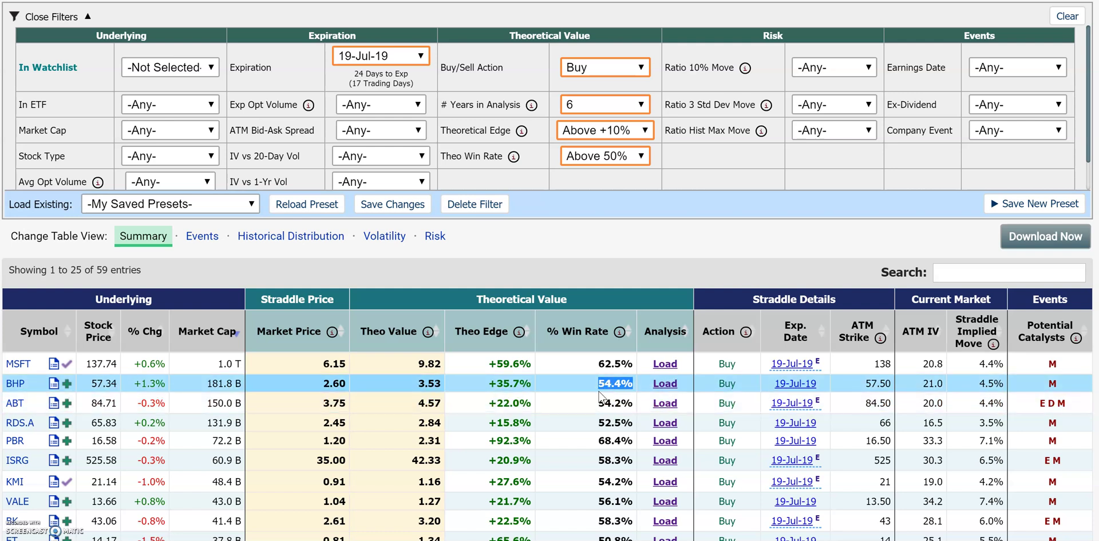
pyautogui.moveTo(1005, 382); pyautogui.dragTo(979, 382)
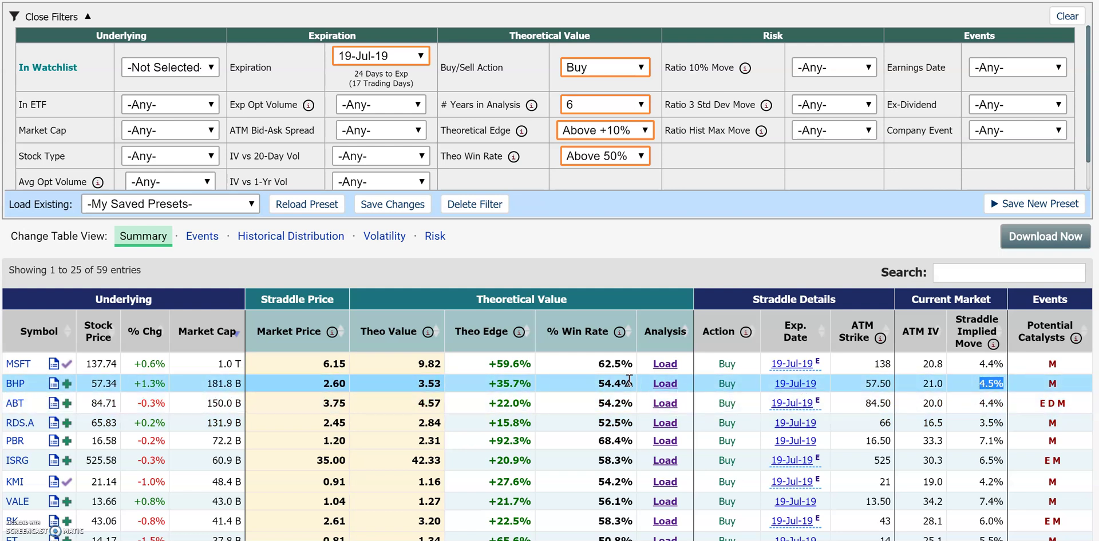
pyautogui.moveTo(633, 382); pyautogui.dragTo(590, 390)
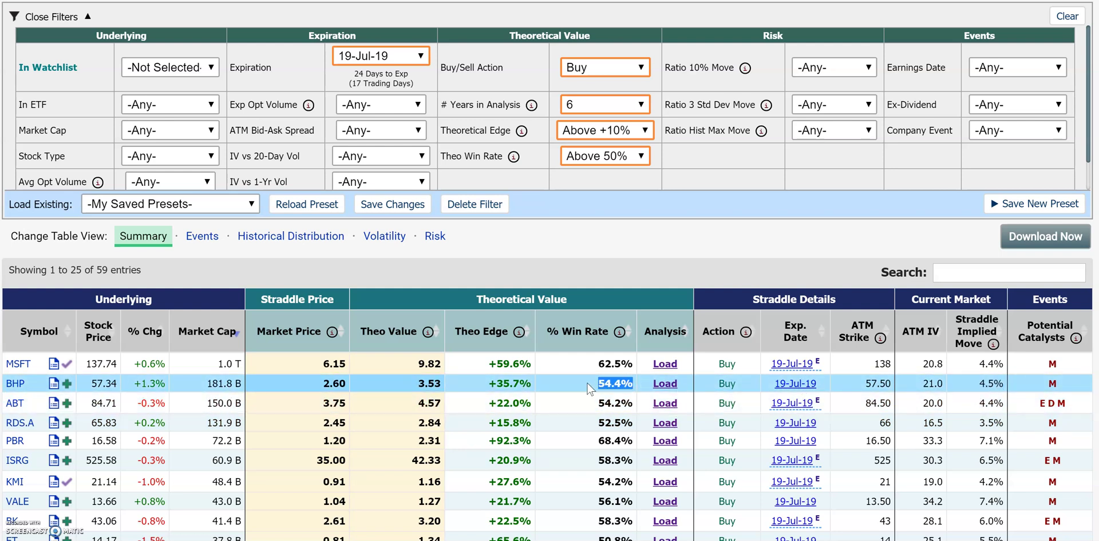
# - Review the BHP straddle's theoretical value analysis with its historical distribution data, close it, and recheck the straddle's theoretical edge
pyautogui.click(665, 384)
pyautogui.scroll(1, 465, 367)
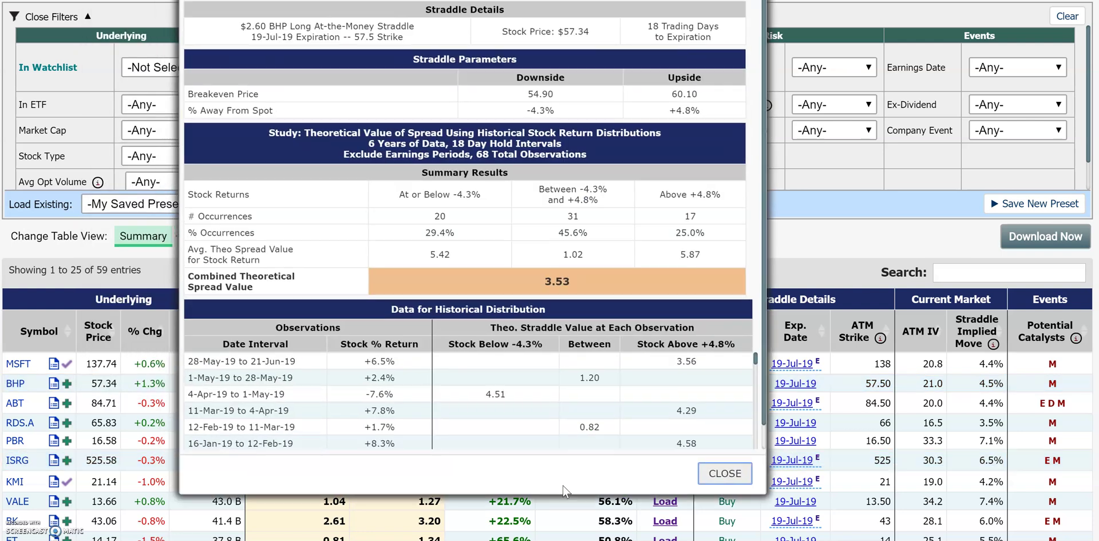
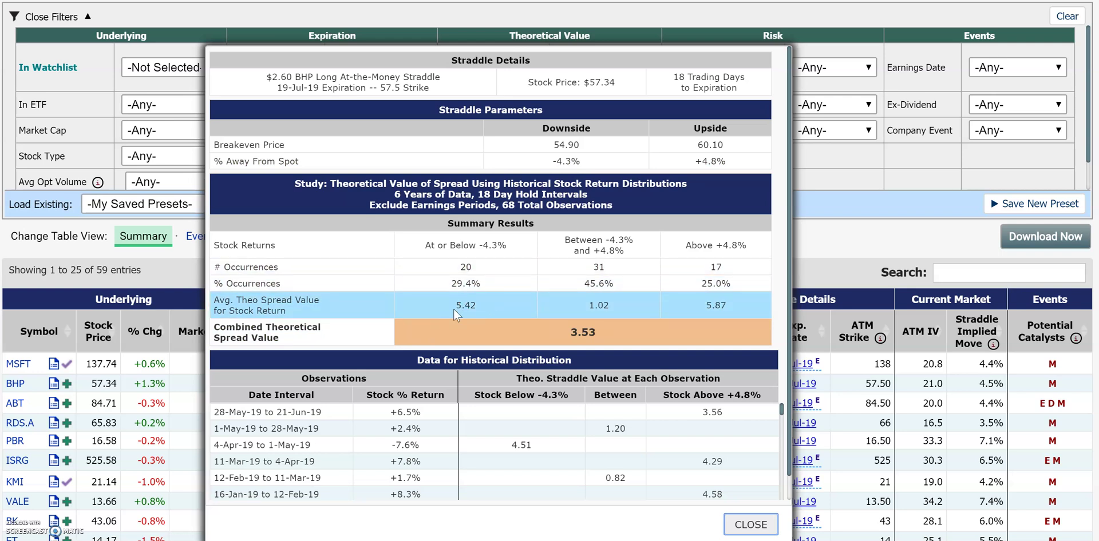
pyautogui.moveTo(782, 414)
pyautogui.mouseDown()
pyautogui.moveTo(777, 449)
pyautogui.moveTo(775, 405)
pyautogui.mouseUp()
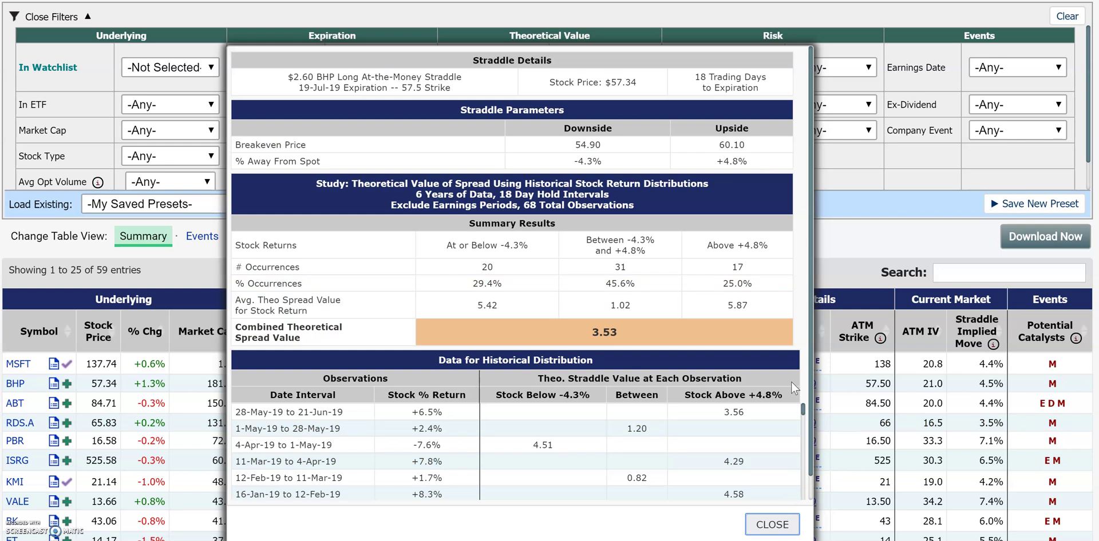
pyautogui.click(786, 527)
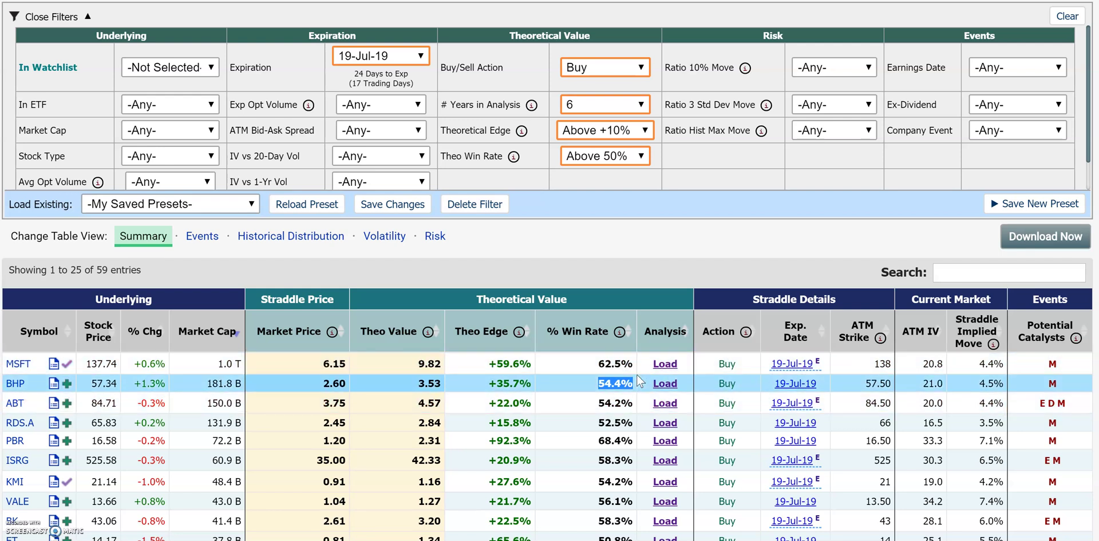
pyautogui.moveTo(519, 383); pyautogui.dragTo(488, 383)
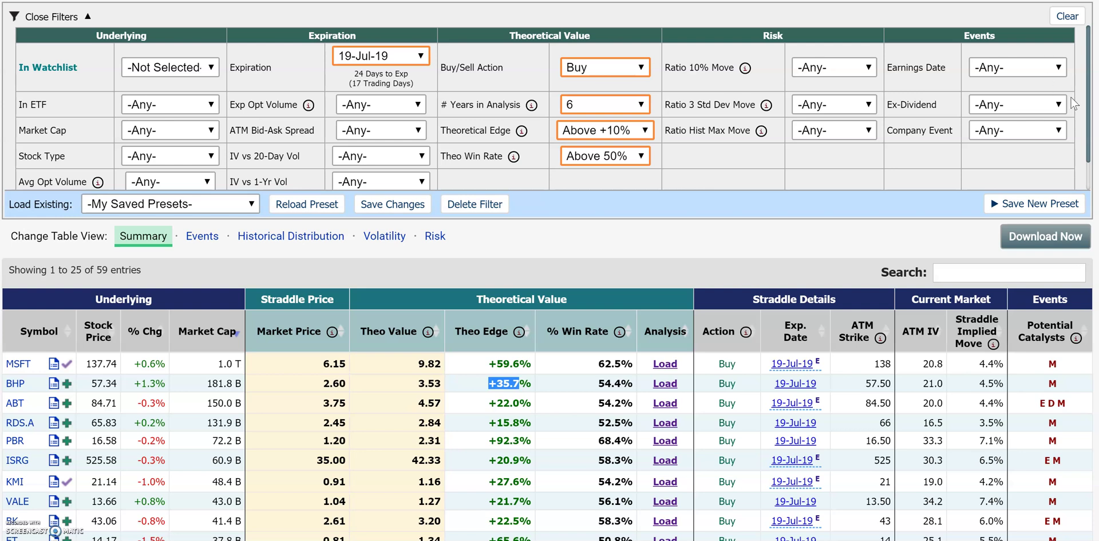
# - Filter the straddles to those with a company event before expiration and check the potential catalysts for IONS
pyautogui.click(1058, 132)
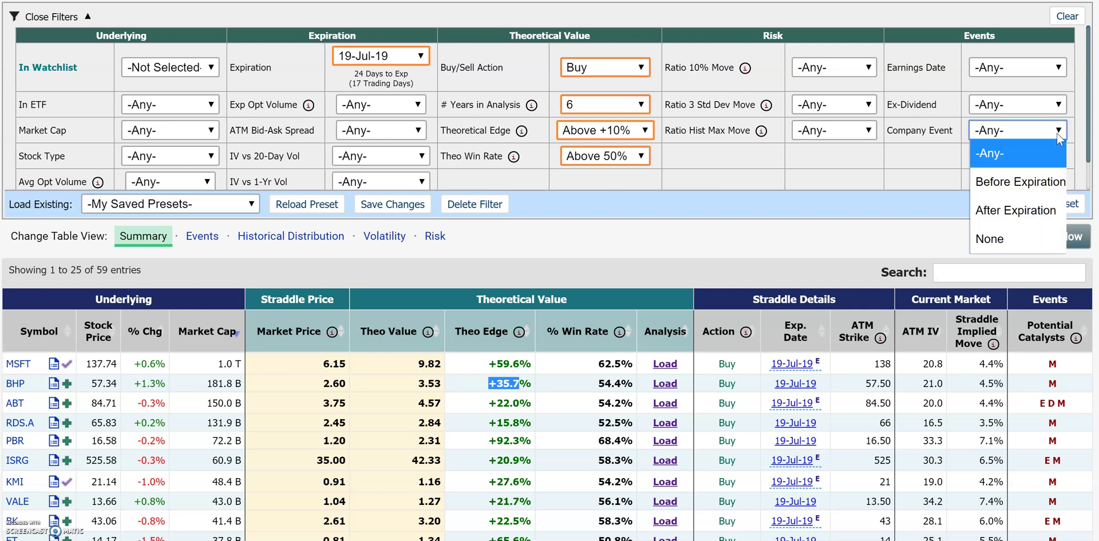
pyautogui.click(1020, 189)
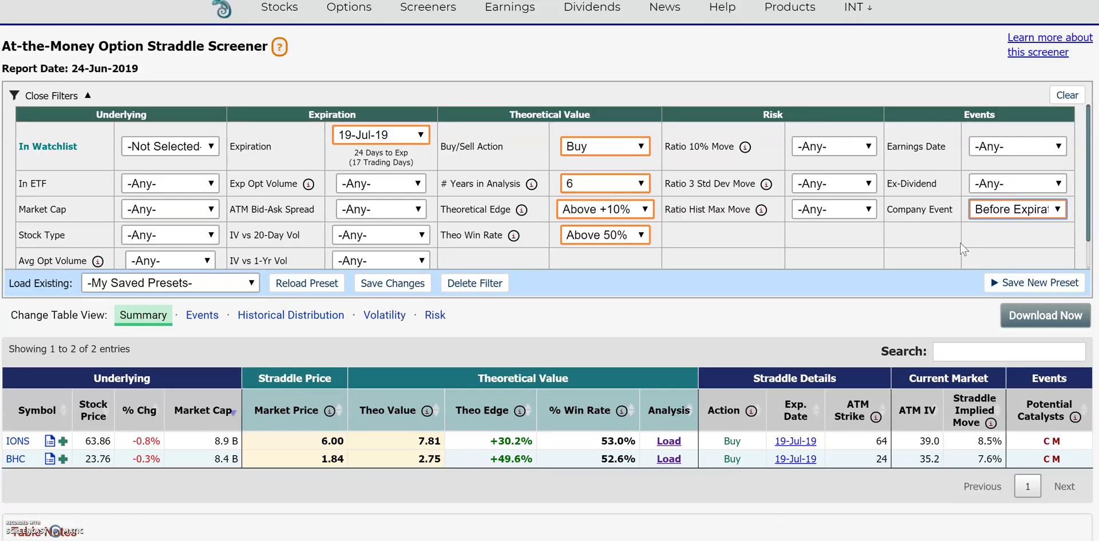
pyautogui.moveTo(1042, 445)
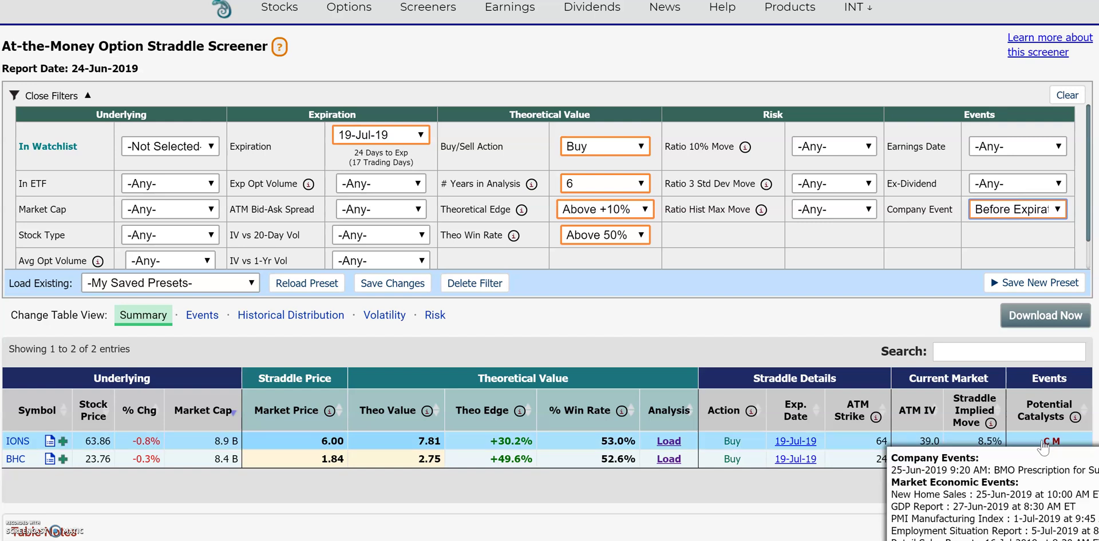